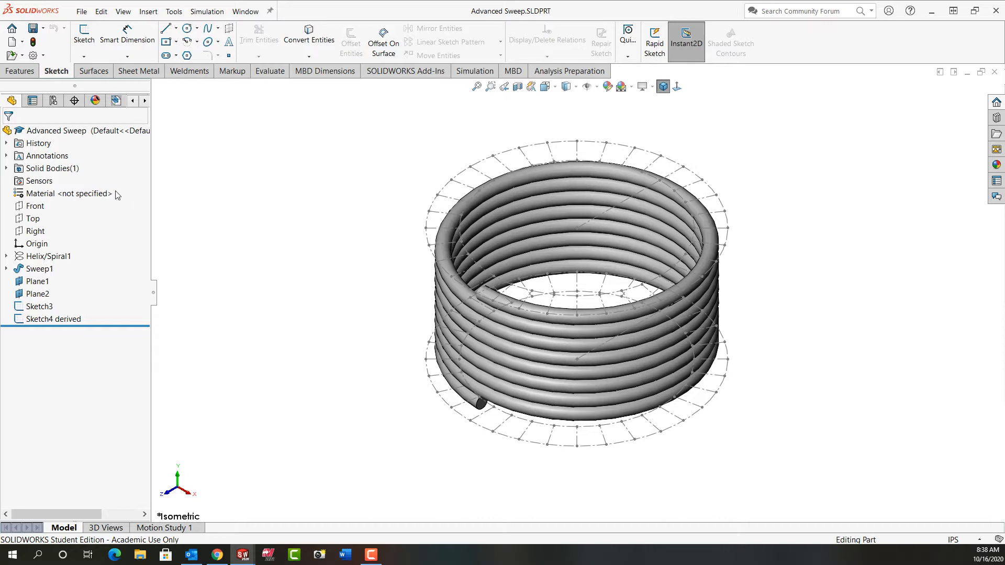
# Hide the Sweep1 solid body.
pyautogui.click(6, 168)
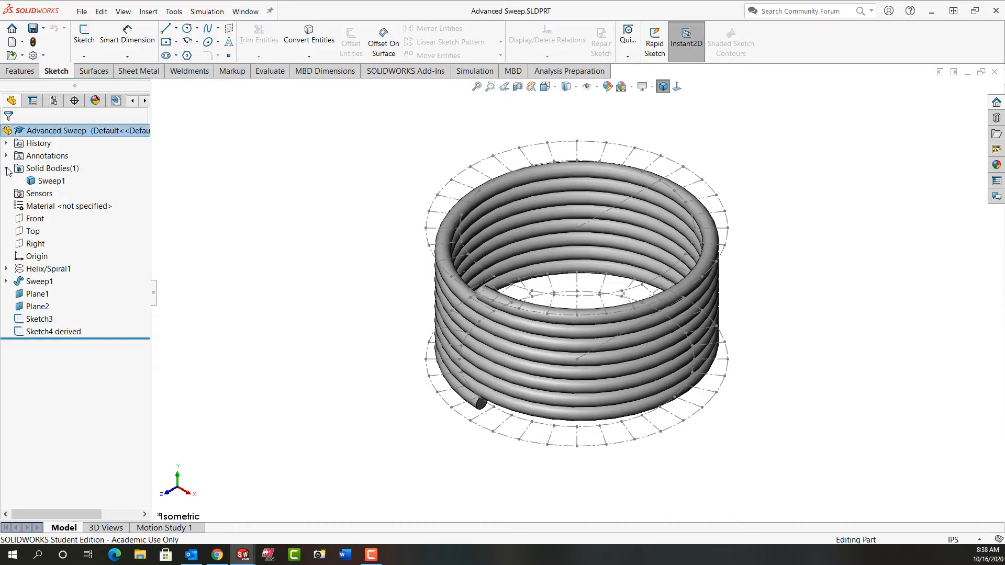
pyautogui.click(50, 181)
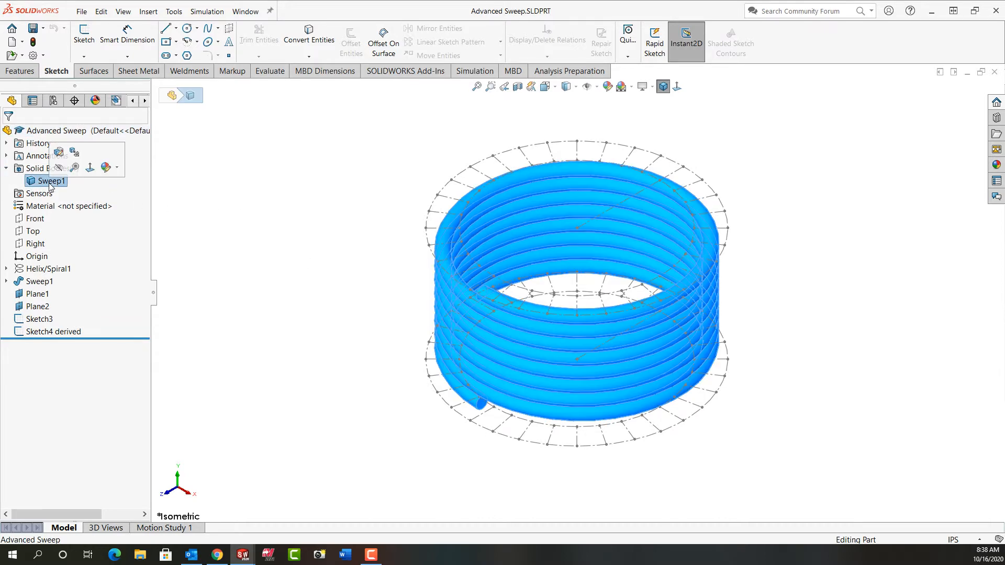
pyautogui.click(59, 168)
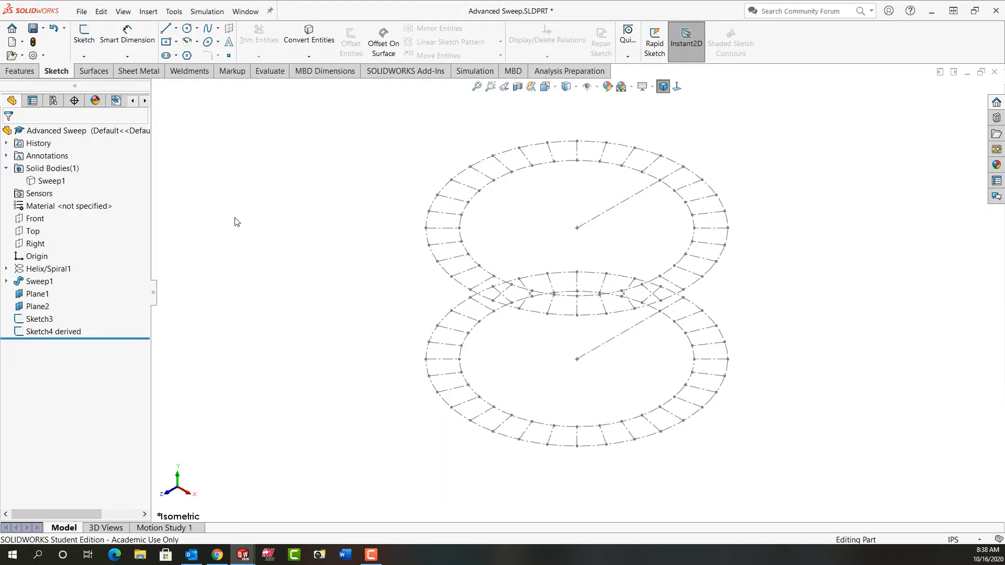
# Start a 3D sketch and draw a line across the upper ring along one spoke, from its outer to its inner point.
pyautogui.click(87, 58)
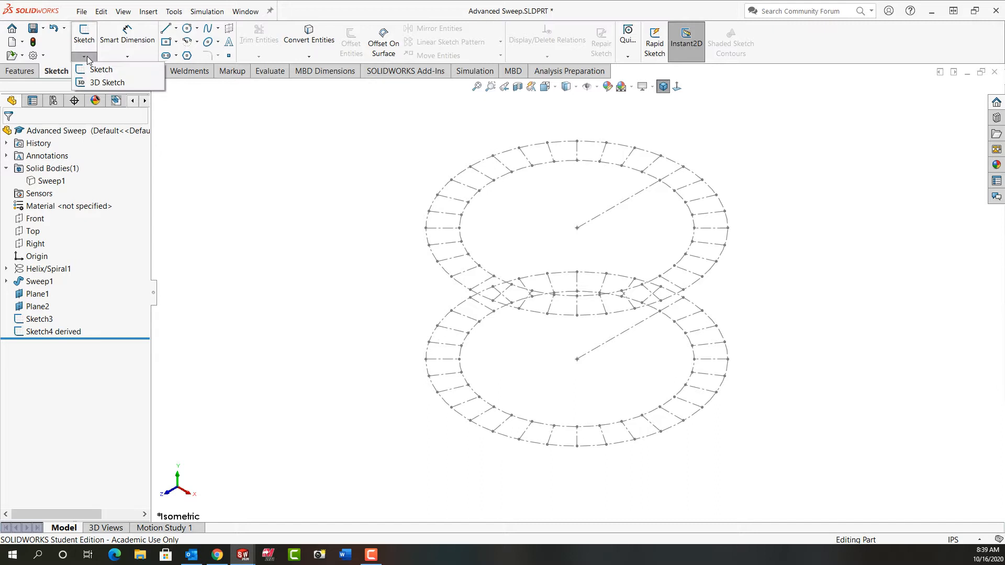
pyautogui.click(105, 83)
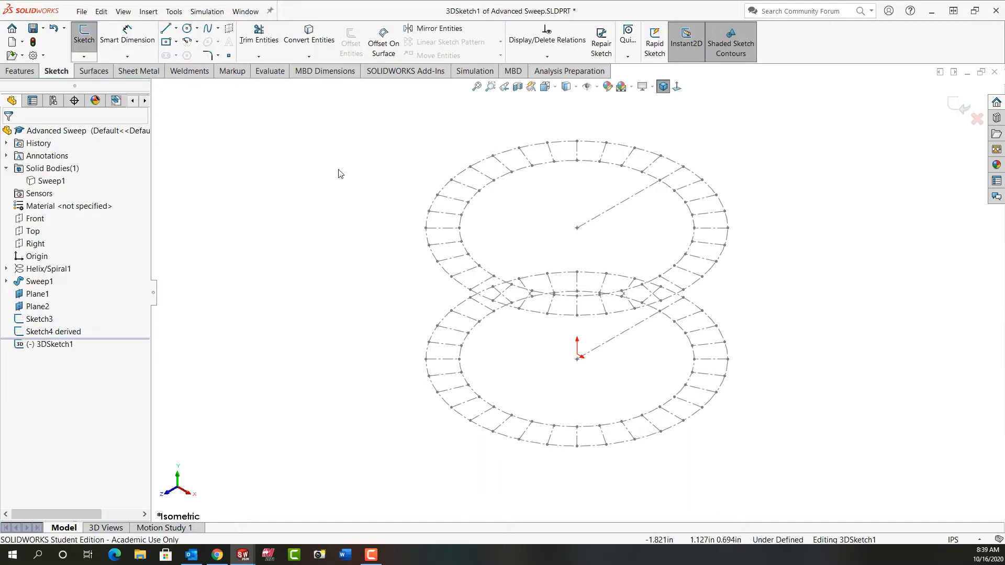
pyautogui.moveTo(339, 174); pyautogui.dragTo(289, 175, button='right')
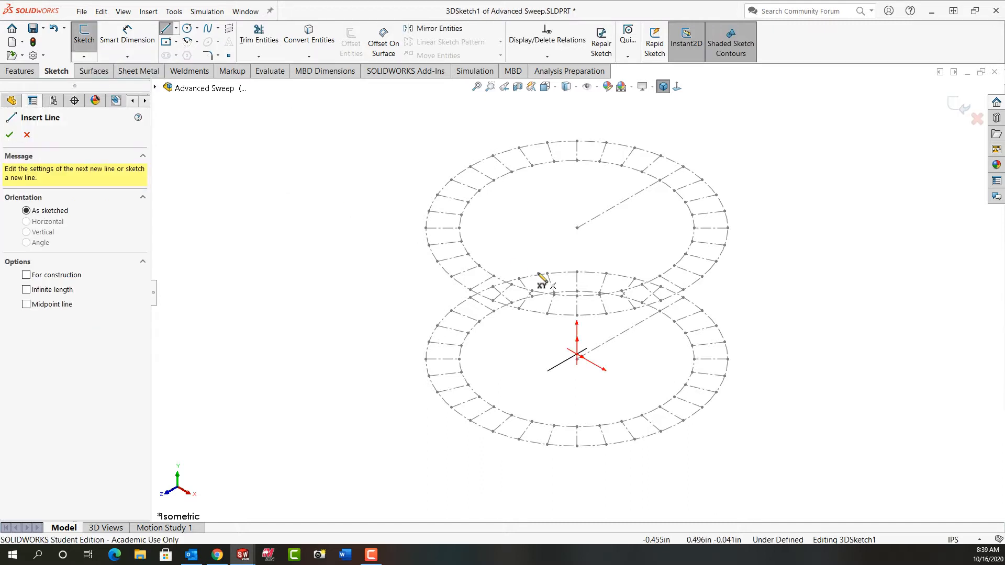
pyautogui.moveTo(767, 297)
pyautogui.mouseDown(button='middle')
pyautogui.moveTo(754, 319)
pyautogui.moveTo(778, 312)
pyautogui.moveTo(765, 384)
pyautogui.moveTo(796, 393)
pyautogui.moveTo(783, 406)
pyautogui.moveTo(796, 408)
pyautogui.mouseUp(button='middle')
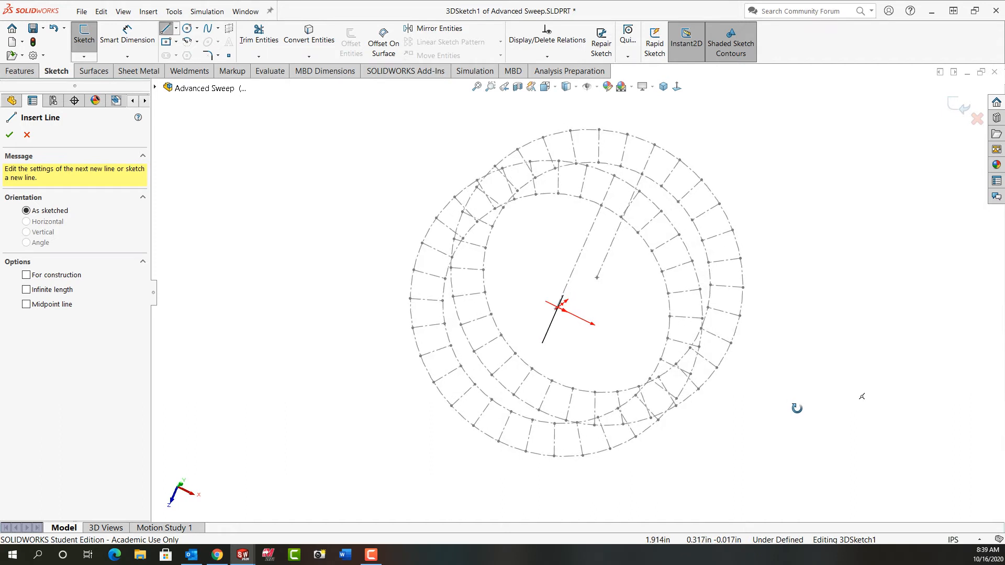
pyautogui.click(743, 287)
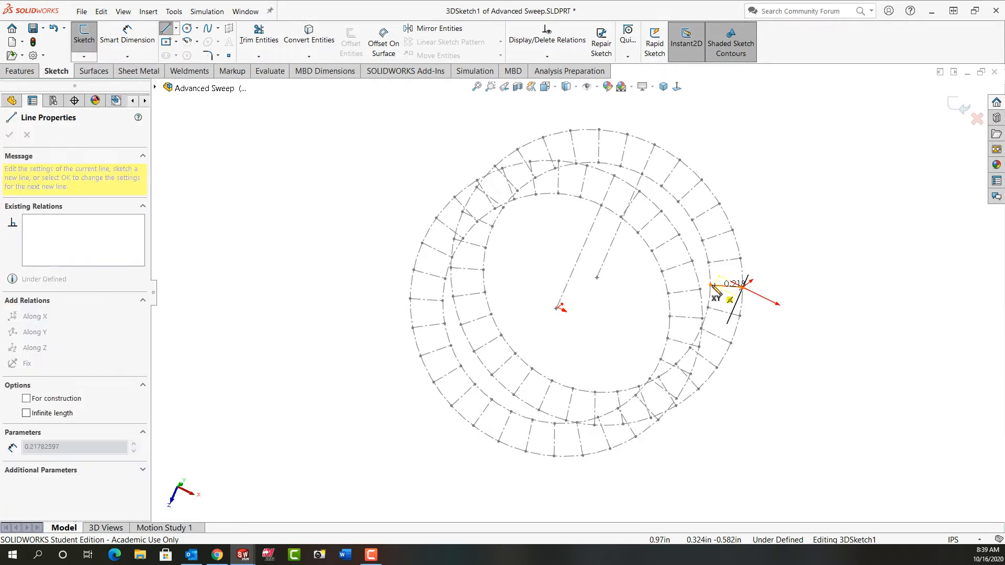
pyautogui.click(711, 286)
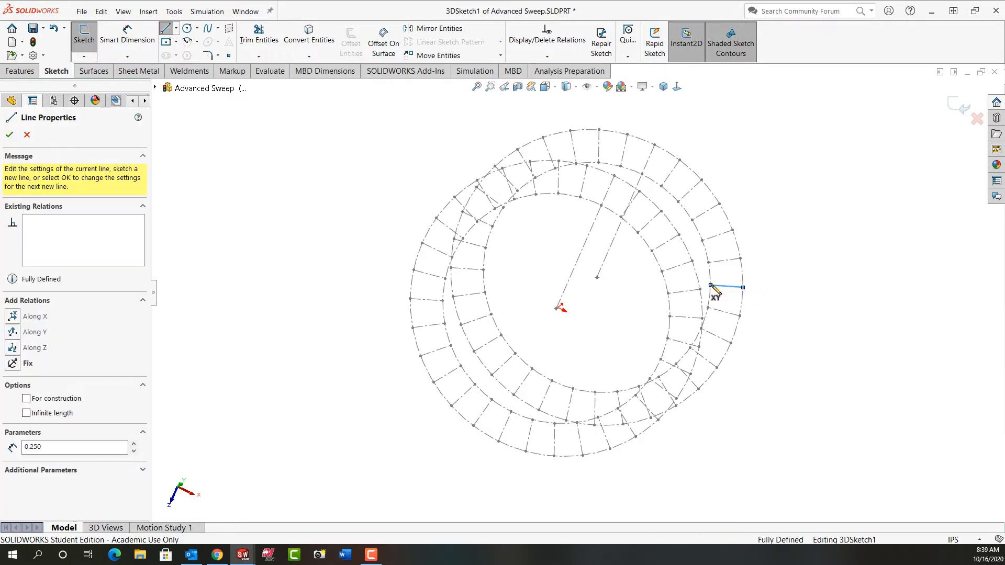
# Continue the line chain down to the lower ring's inner circle, out to the adjacent outer point, back inward, and up to the upper inner circle.
pyautogui.click(668, 294)
pyautogui.moveTo(808, 371)
pyautogui.mouseDown(button='middle')
pyautogui.moveTo(747, 218)
pyautogui.moveTo(747, 258)
pyautogui.mouseUp(button='middle')
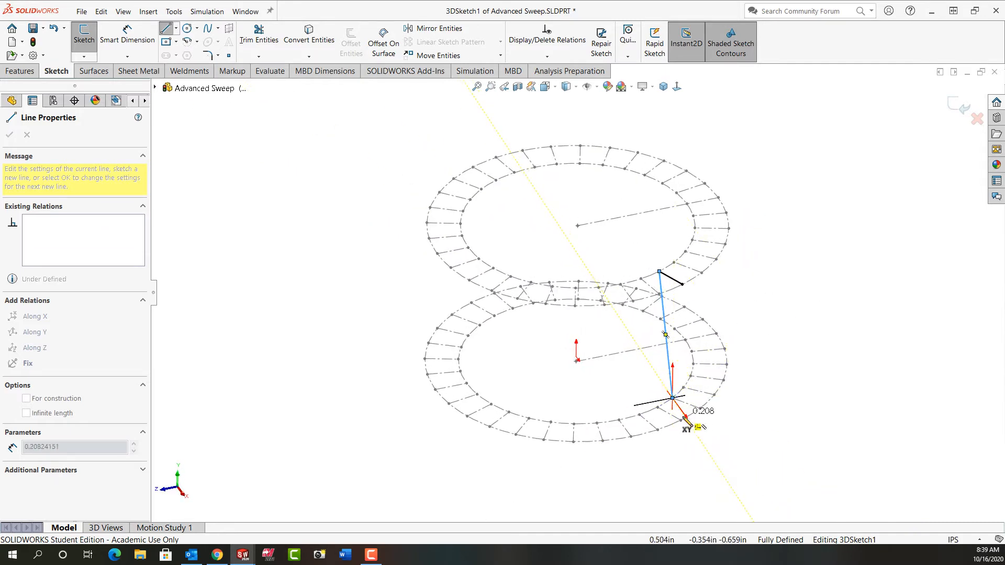
pyautogui.click(658, 407)
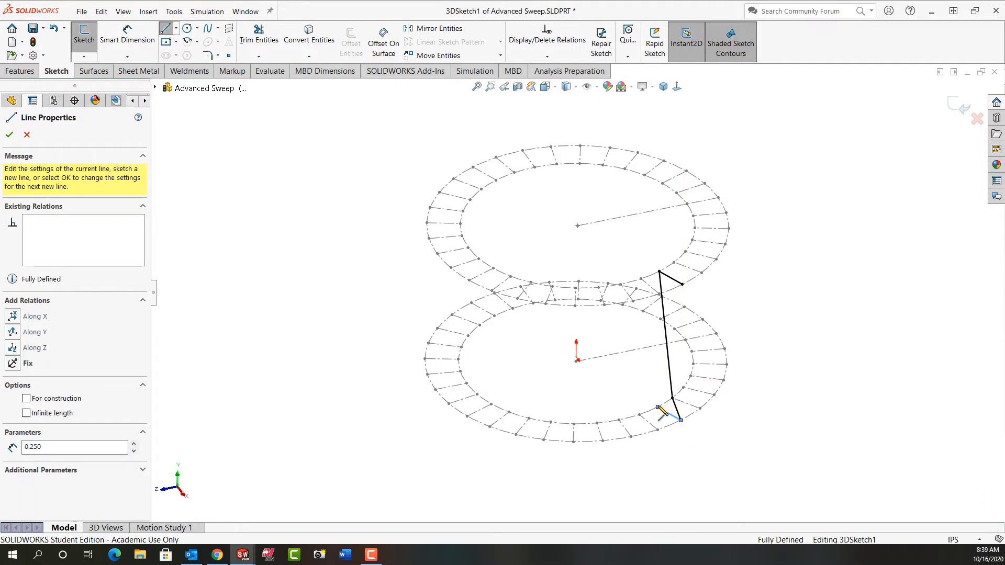
pyautogui.click(641, 279)
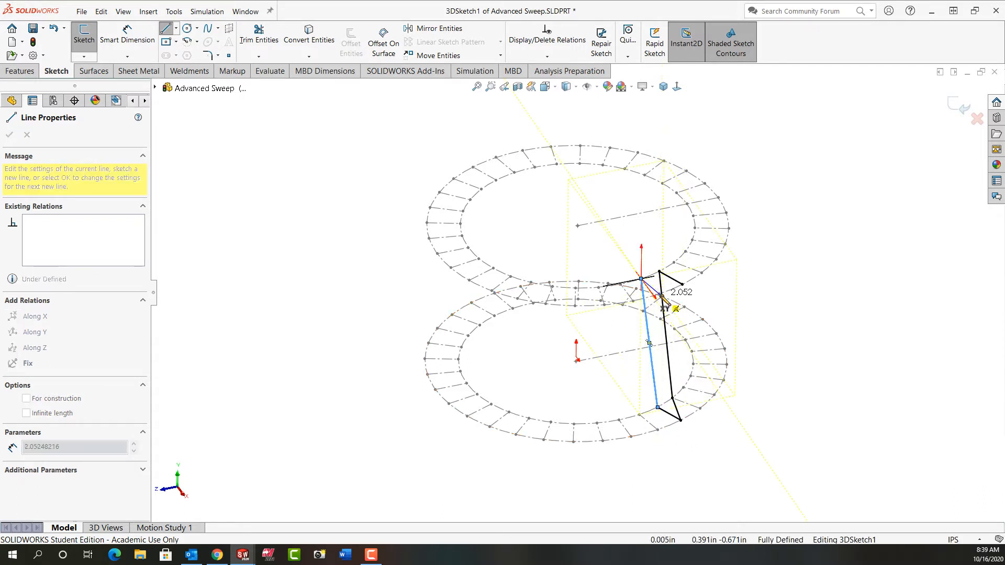
# Try to continue the chain across the upper ring to its outer circle and down to the lower ring's outer circle.
pyautogui.click(662, 297)
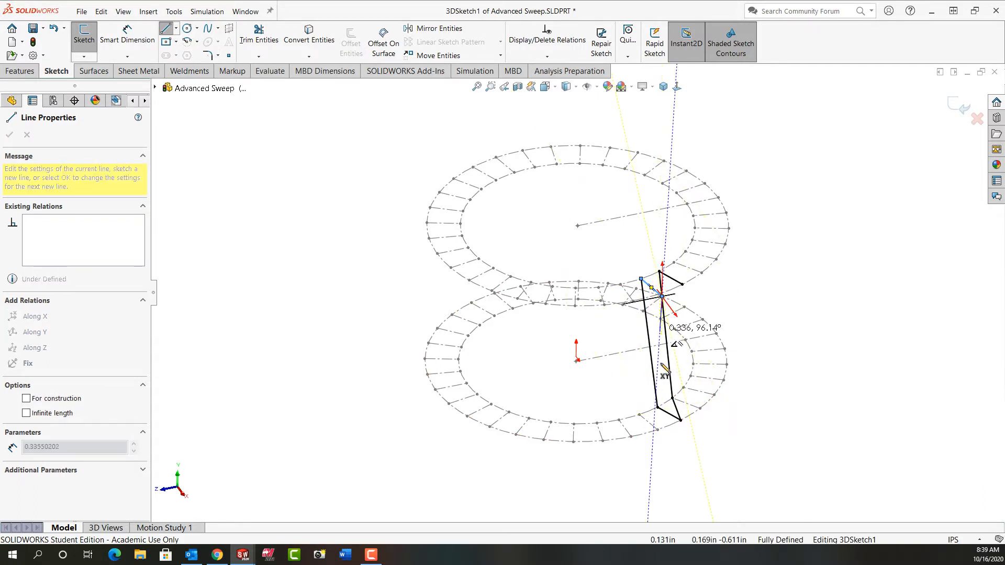
pyautogui.click(658, 430)
pyautogui.moveTo(691, 455)
pyautogui.mouseDown(button='middle')
pyautogui.moveTo(700, 459)
pyautogui.moveTo(675, 471)
pyautogui.moveTo(700, 467)
pyautogui.moveTo(750, 399)
pyautogui.moveTo(740, 442)
pyautogui.moveTo(740, 403)
pyautogui.moveTo(722, 519)
pyautogui.moveTo(720, 487)
pyautogui.moveTo(742, 460)
pyautogui.mouseUp(button='middle')
pyautogui.press('Escape')
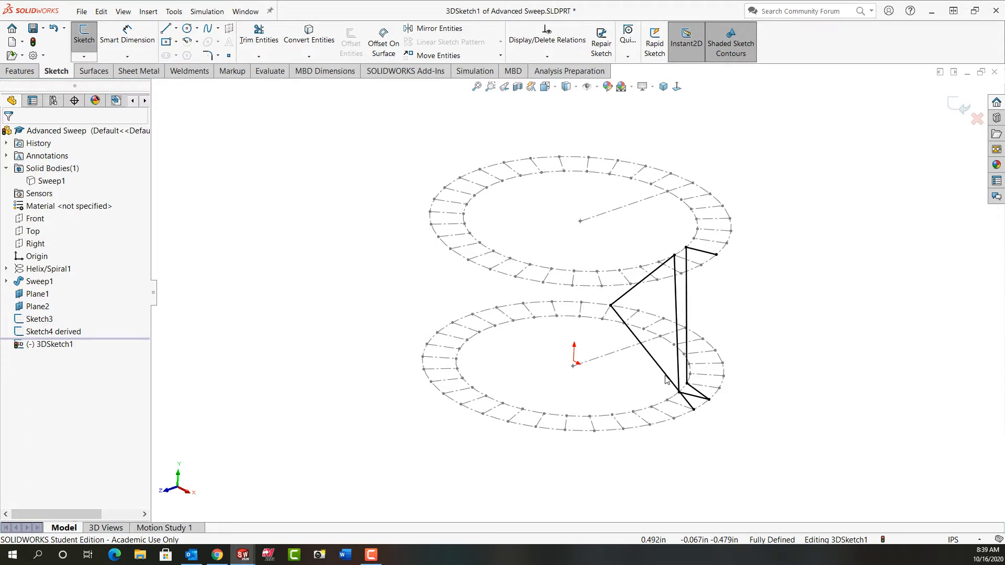
# Delete the two stray lines that meet at the far side of the lower ring.
pyautogui.click(666, 377)
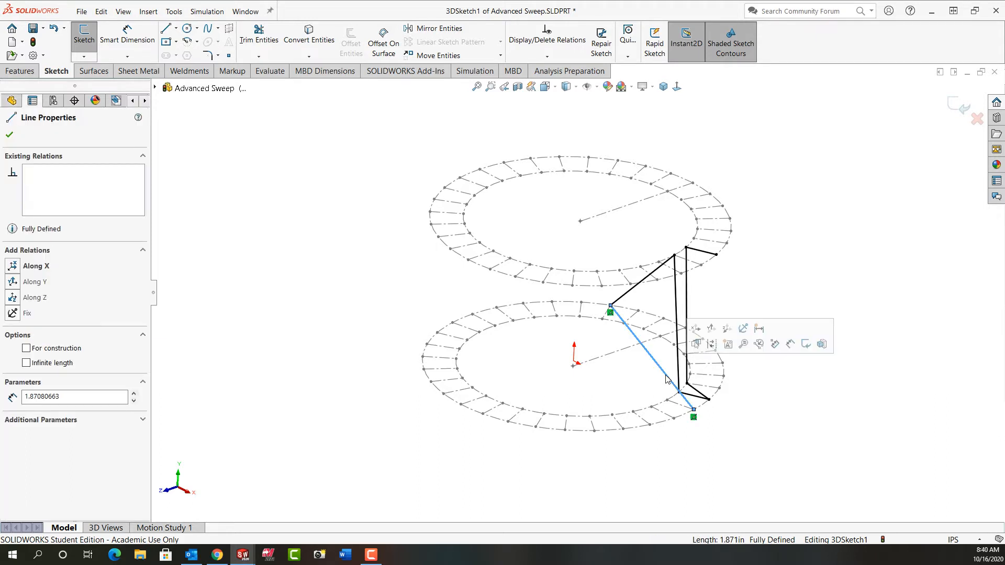
pyautogui.press('Delete')
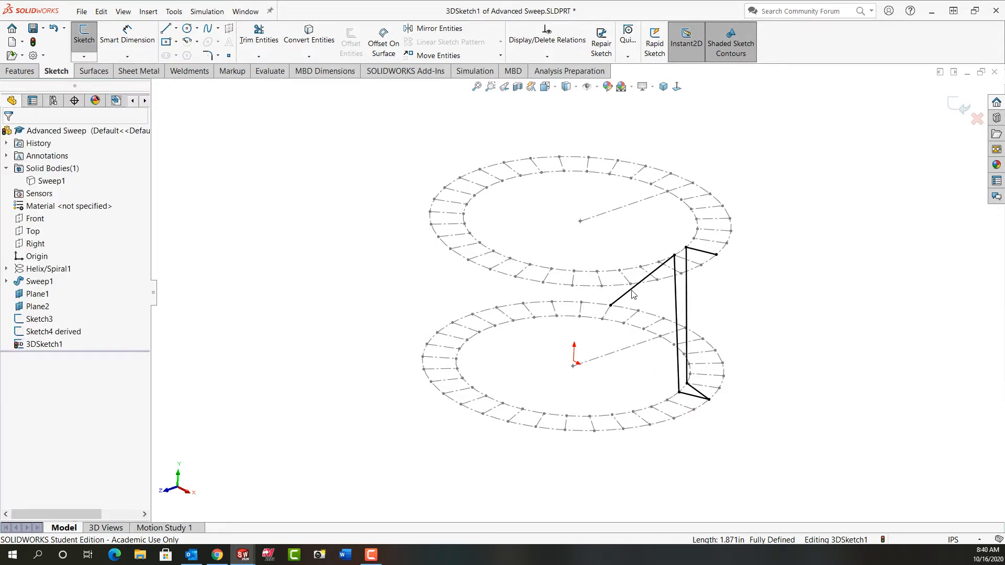
pyautogui.click(633, 295)
pyautogui.press('Delete')
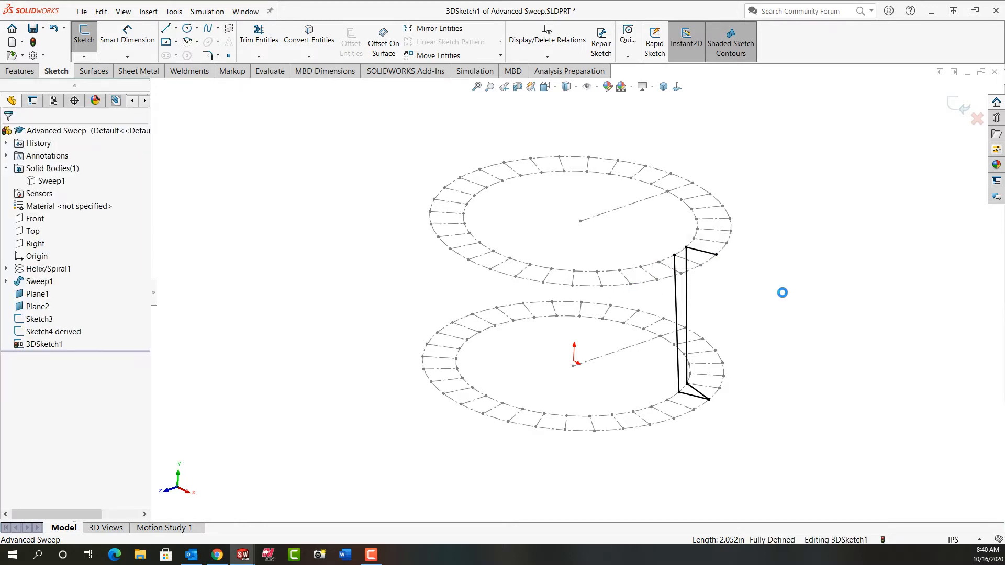
# Extend the chain from its upper inner end across the upper ring, down the outer side, across the lower ring and up the inner side.
pyautogui.moveTo(782, 293); pyautogui.dragTo(775, 342, button='middle')
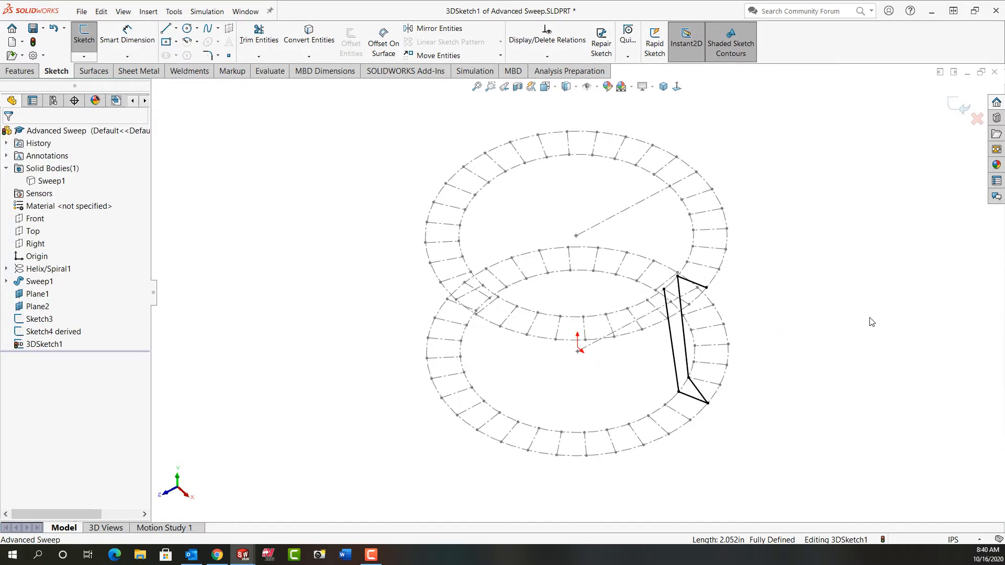
pyautogui.press('l')
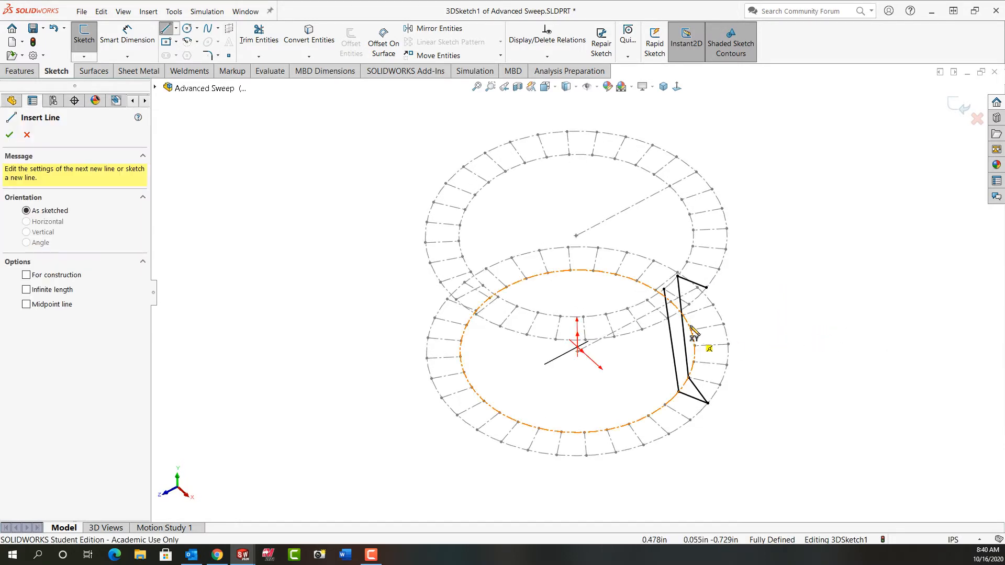
pyautogui.click(664, 289)
pyautogui.click(689, 305)
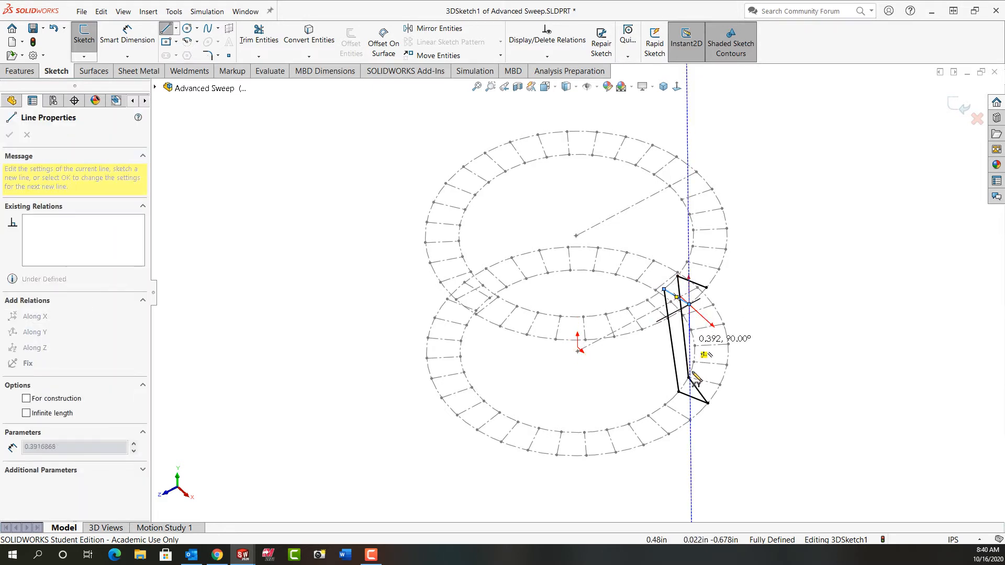
pyautogui.click(690, 421)
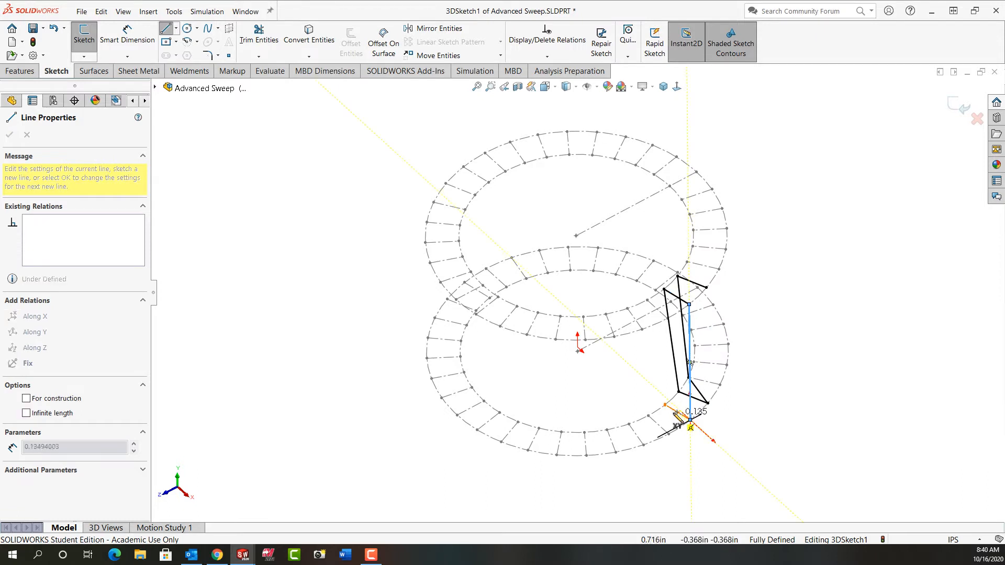
pyautogui.click(664, 404)
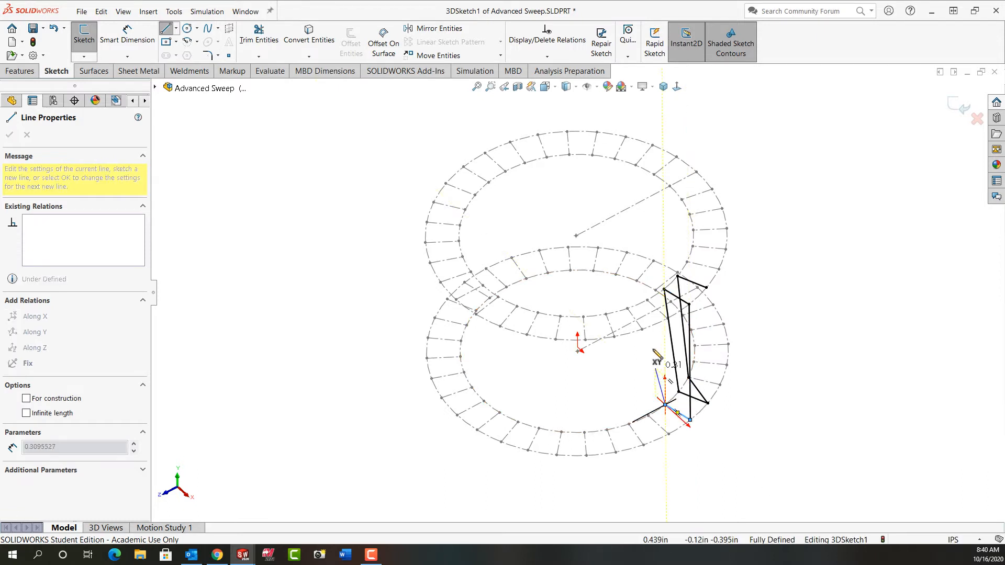
pyautogui.click(648, 301)
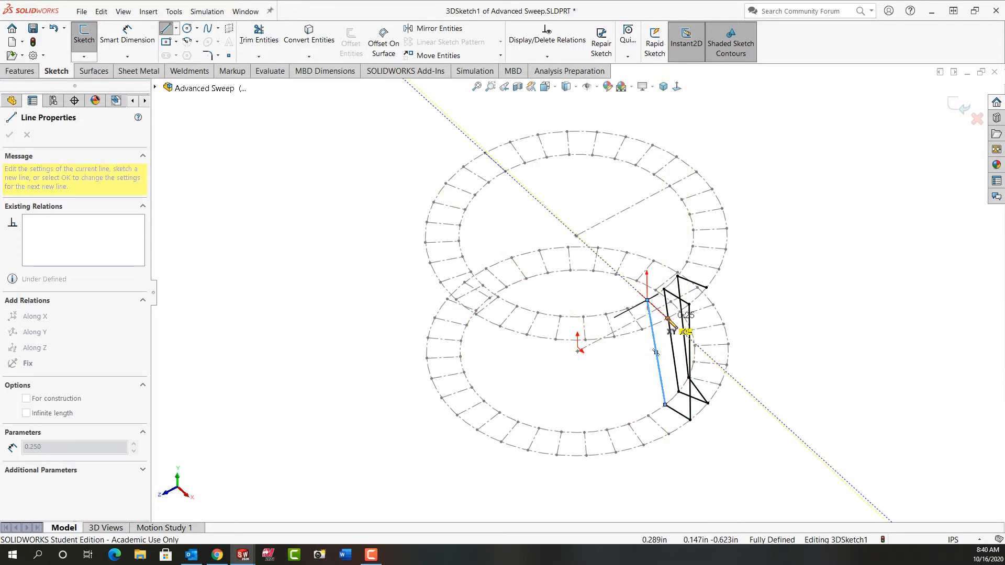
# Draw another loop of lines down the outer side, across the lower ring, up the inner side and outward along the next upper spoke.
pyautogui.moveTo(703, 386); pyautogui.dragTo(722, 361, button='middle')
pyautogui.click(711, 397)
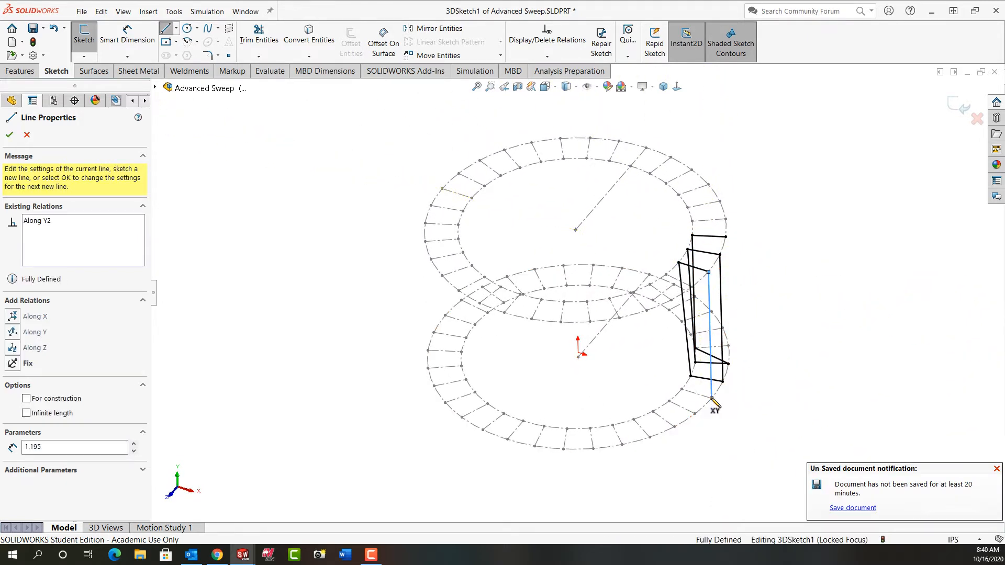
pyautogui.click(681, 390)
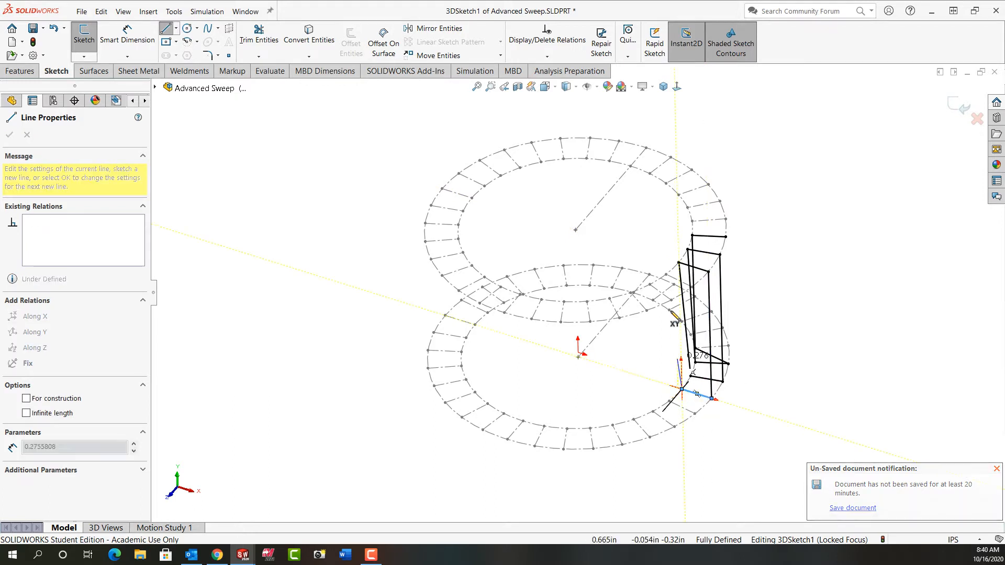
pyautogui.click(666, 274)
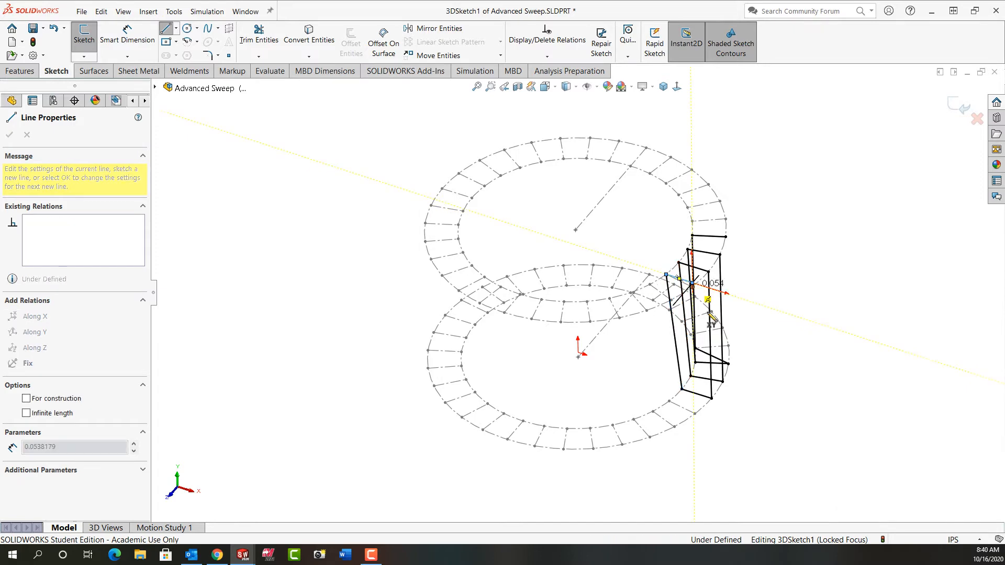
pyautogui.moveTo(751, 310)
pyautogui.mouseDown(button='middle')
pyautogui.moveTo(732, 268)
pyautogui.moveTo(700, 276)
pyautogui.moveTo(668, 303)
pyautogui.moveTo(704, 314)
pyautogui.moveTo(717, 307)
pyautogui.moveTo(714, 319)
pyautogui.mouseUp(button='middle')
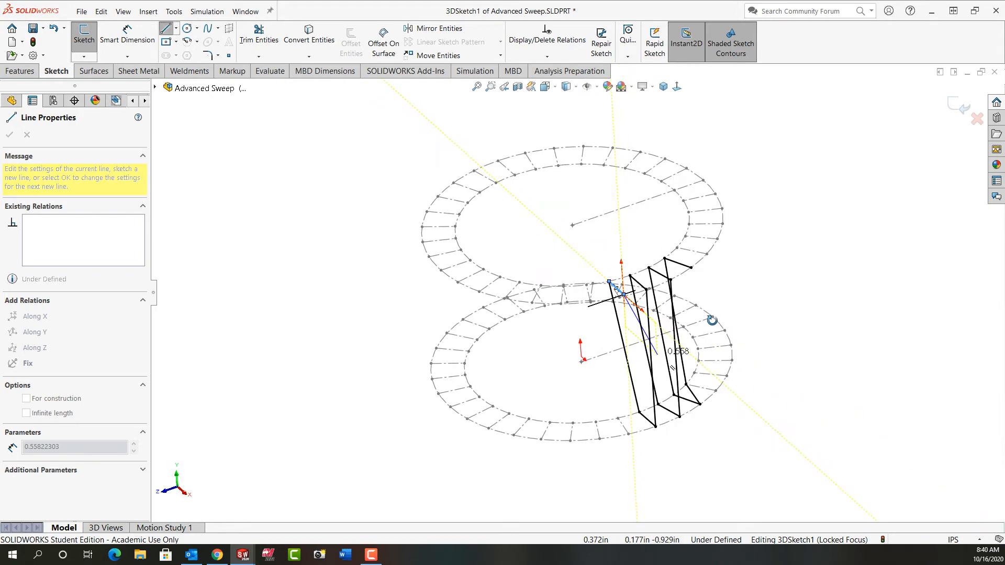
pyautogui.press('Escape')
pyautogui.press('Escape')
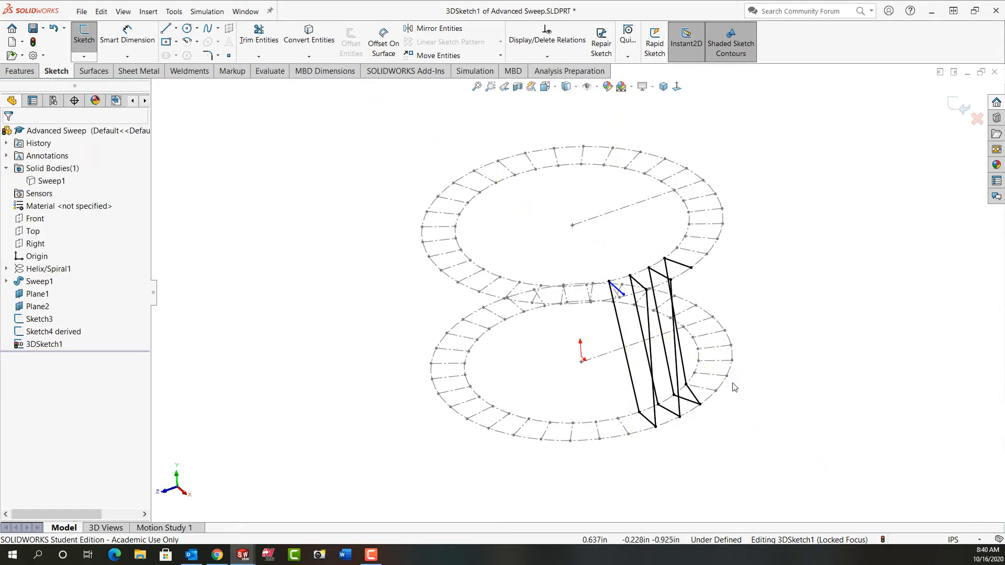
# Delete the first diagonal line across the lower ring and join that lower outer point to the chain's upper outer start with a vertical line.
pyautogui.click(696, 400)
pyautogui.press('Escape')
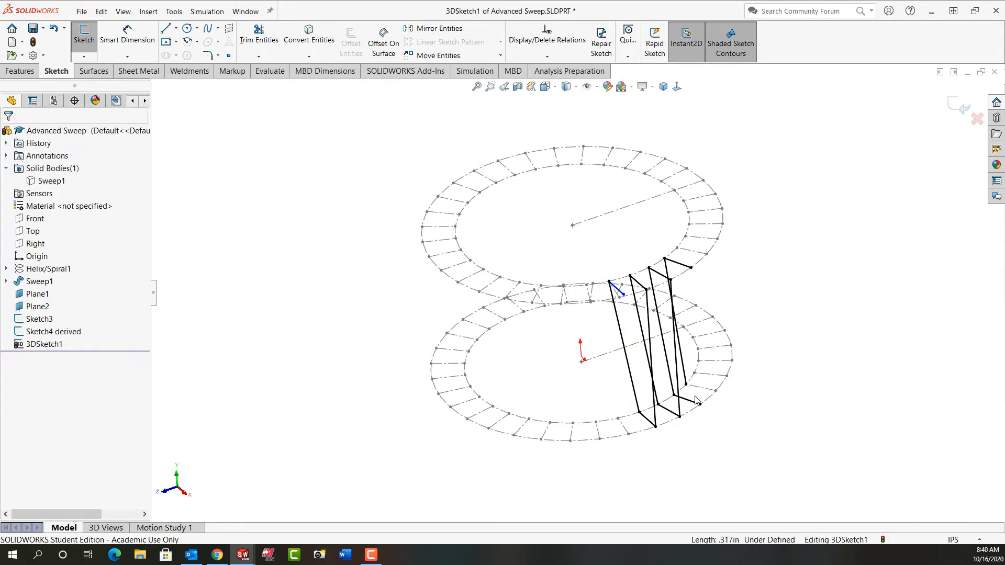
pyautogui.moveTo(731, 416)
pyautogui.mouseDown(button='middle')
pyautogui.moveTo(718, 417)
pyautogui.moveTo(724, 426)
pyautogui.mouseUp(button='middle')
pyautogui.press('l')
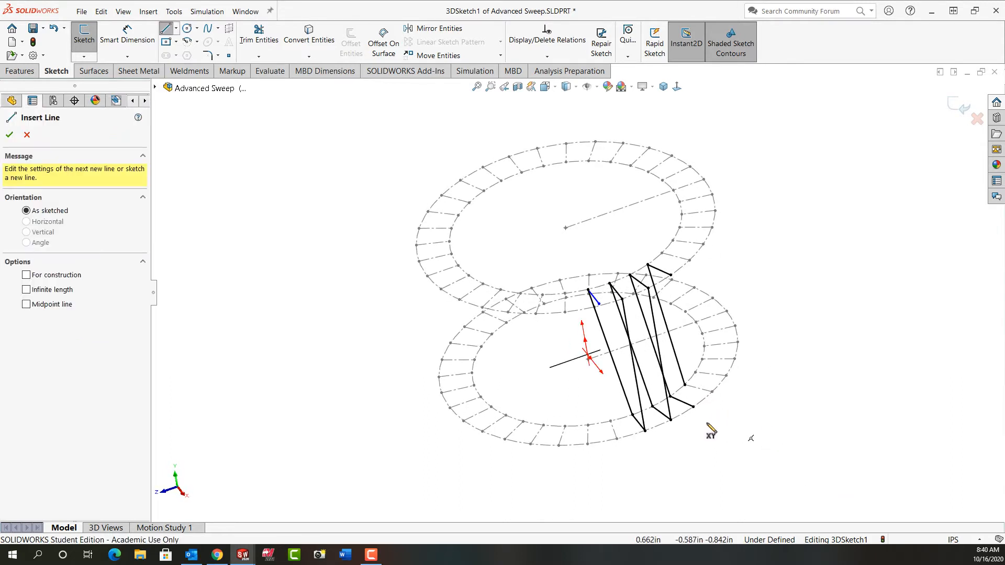
pyautogui.click(693, 408)
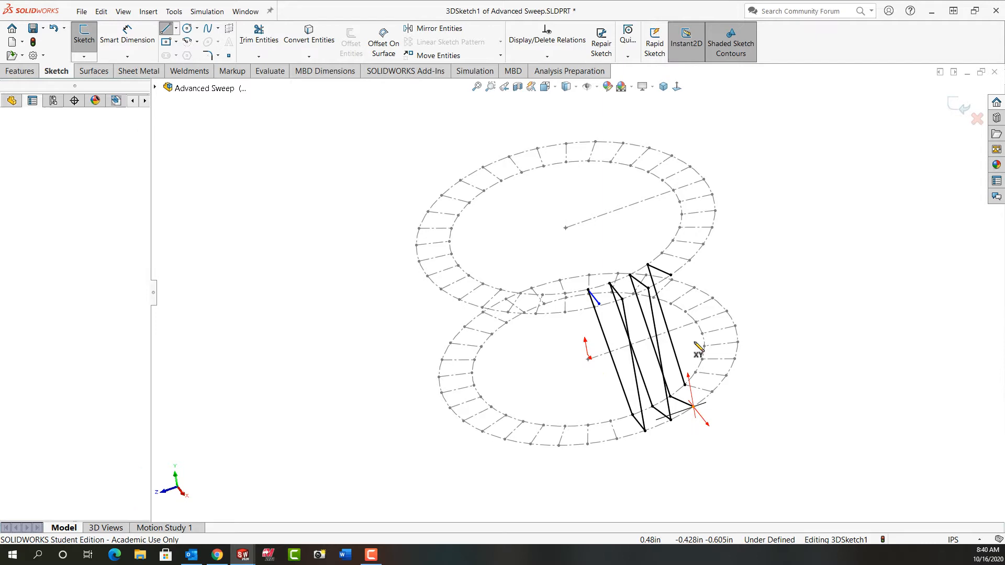
pyautogui.click(670, 275)
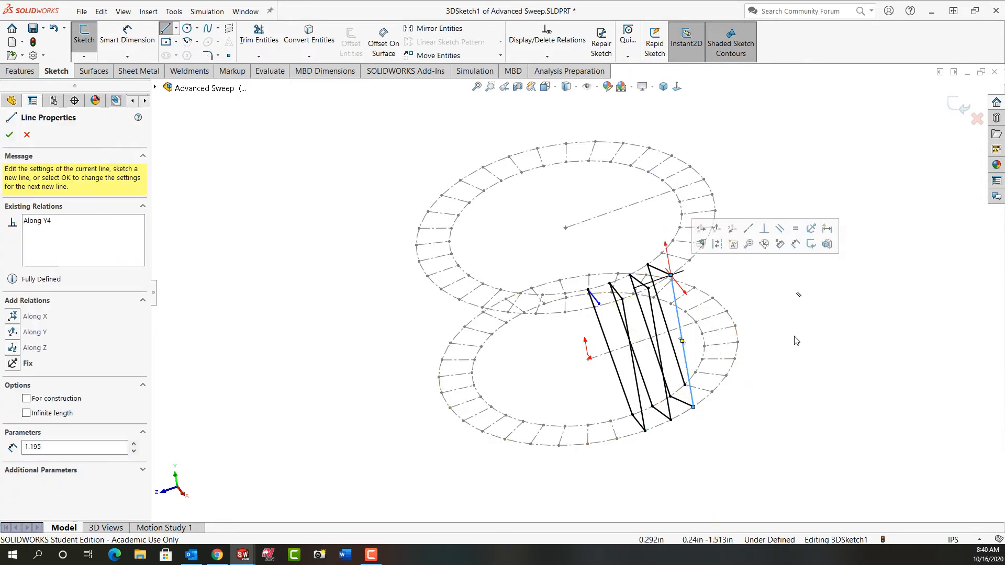
pyautogui.moveTo(803, 352)
pyautogui.mouseDown(button='middle')
pyautogui.moveTo(826, 325)
pyautogui.moveTo(821, 337)
pyautogui.moveTo(821, 316)
pyautogui.moveTo(814, 348)
pyautogui.moveTo(850, 321)
pyautogui.moveTo(841, 346)
pyautogui.moveTo(796, 316)
pyautogui.moveTo(835, 308)
pyautogui.moveTo(839, 350)
pyautogui.mouseUp(button='middle')
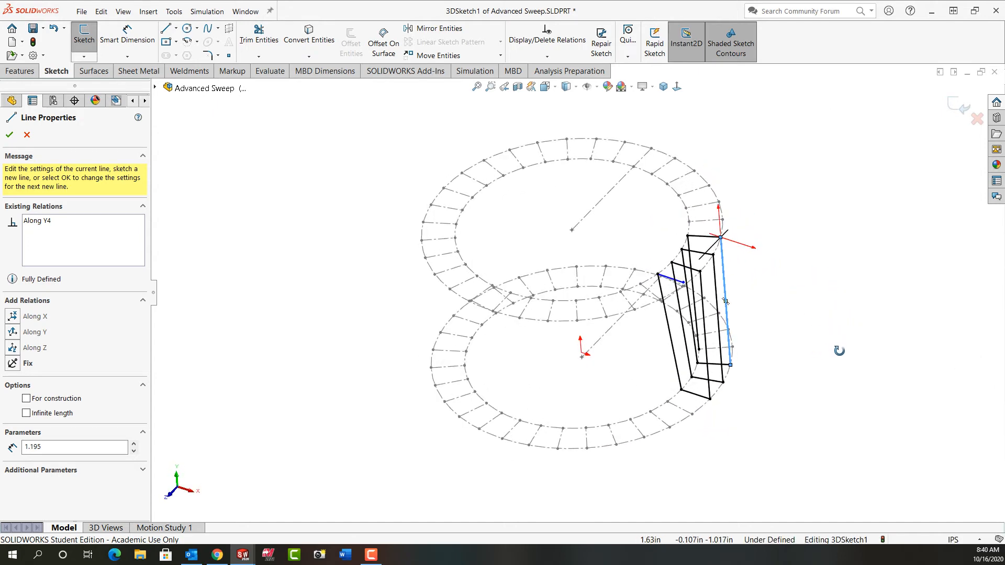
pyautogui.press('Escape')
# Make the loose end of the last upper line coincident with the outer end of its spoke on the upper ring.
pyautogui.scroll(-4, 702, 278)
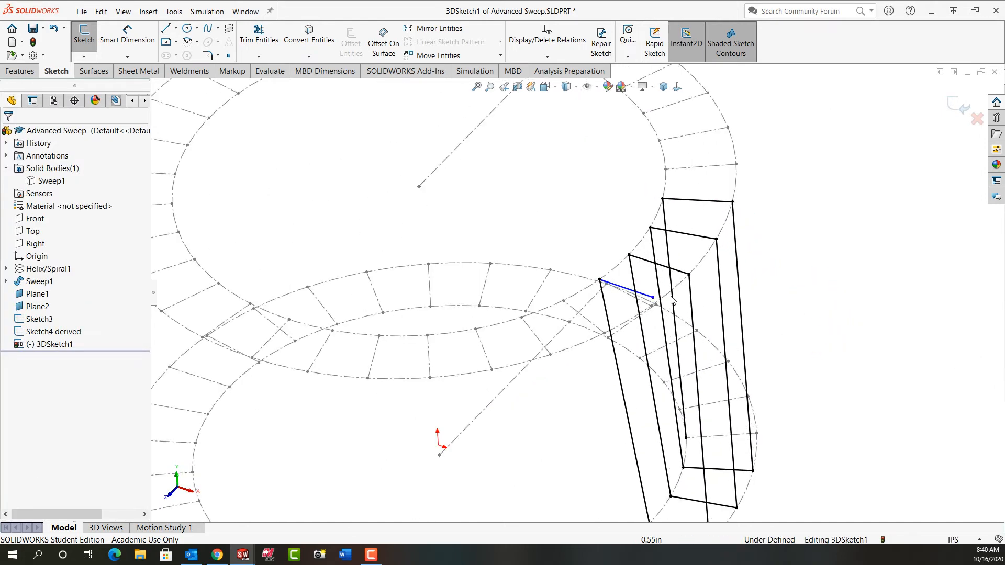
pyautogui.moveTo(656, 301)
pyautogui.mouseDown(button='middle')
pyautogui.moveTo(674, 291)
pyautogui.moveTo(718, 327)
pyautogui.mouseUp(button='middle')
pyautogui.click(715, 318)
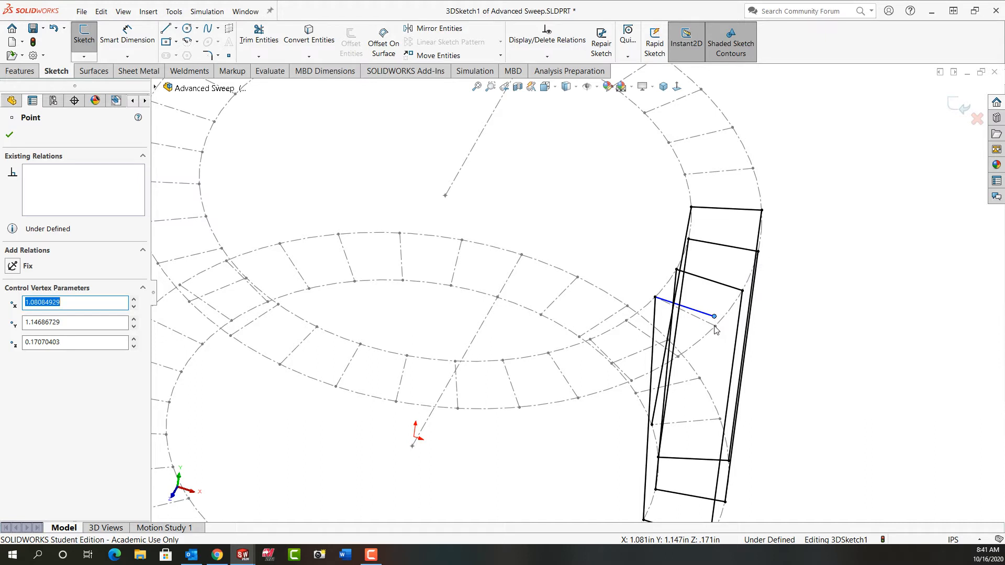
pyautogui.keyDown('ctrl'); pyautogui.click(716, 326); pyautogui.keyUp('ctrl')
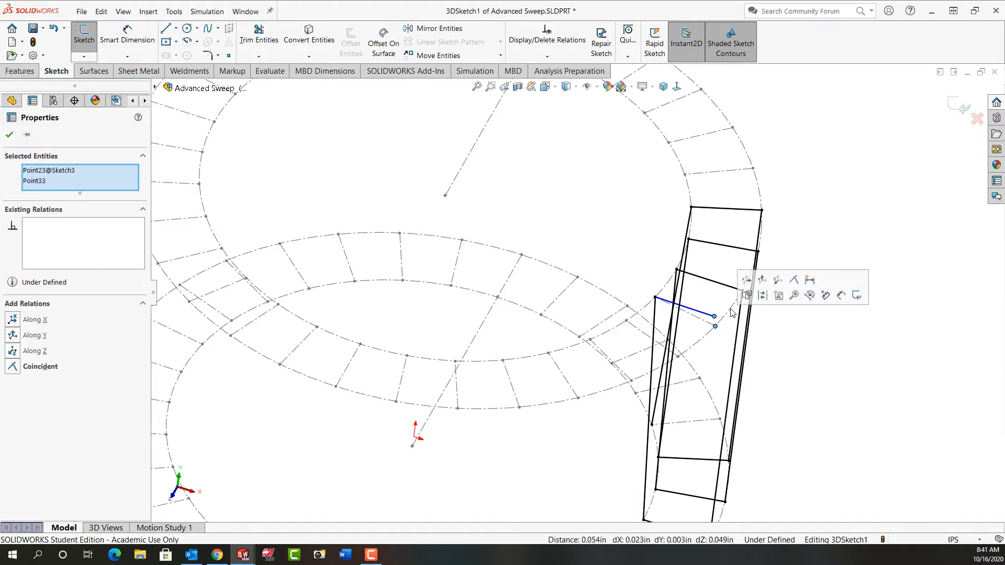
pyautogui.click(794, 281)
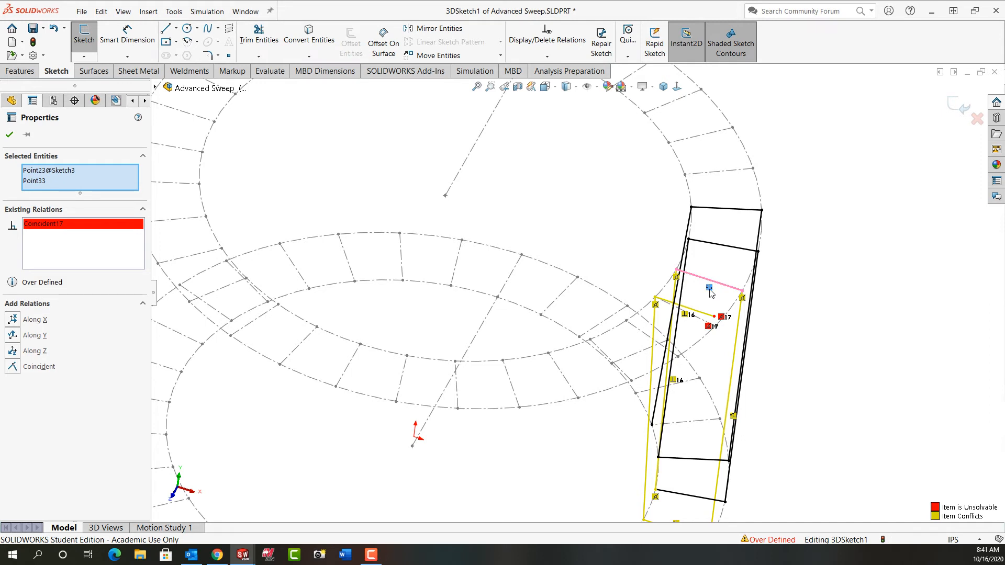
# Delete the conflicting relation 16 attached to that upper line.
pyautogui.press('Escape')
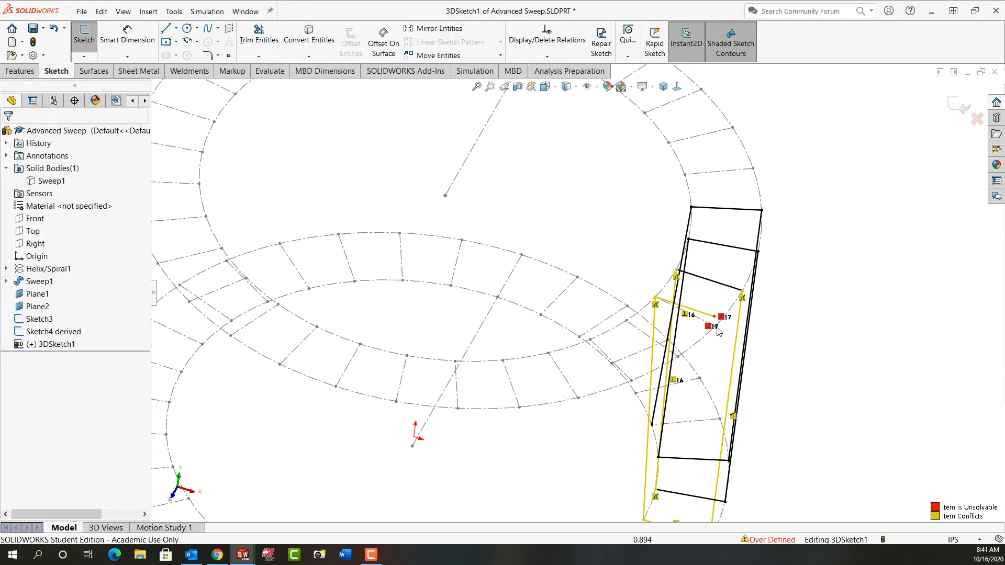
pyautogui.click(688, 316)
pyautogui.press('Delete')
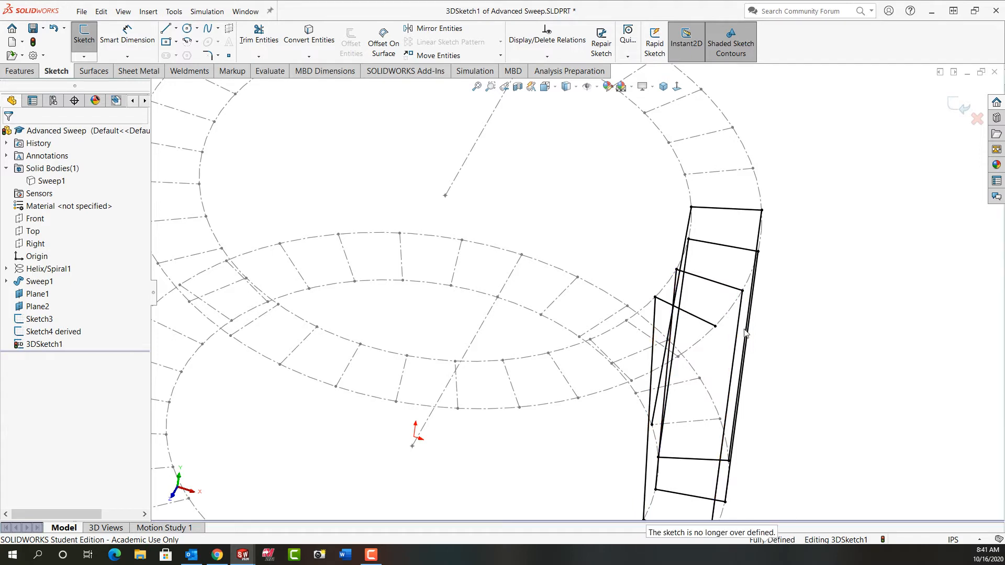
pyautogui.moveTo(847, 368); pyautogui.dragTo(829, 355, button='middle')
pyautogui.press('f')
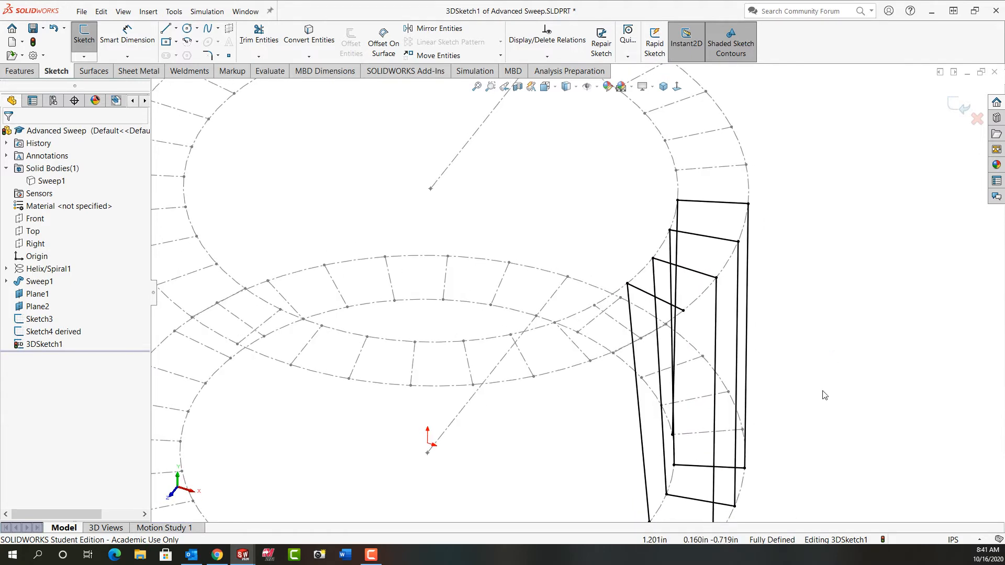
# Extend the chain with lines down the outer side, across the lower ring, up, outward over the next upper spoke, down and across the lower ring.
pyautogui.moveTo(814, 375); pyautogui.dragTo(749, 366, button='right')
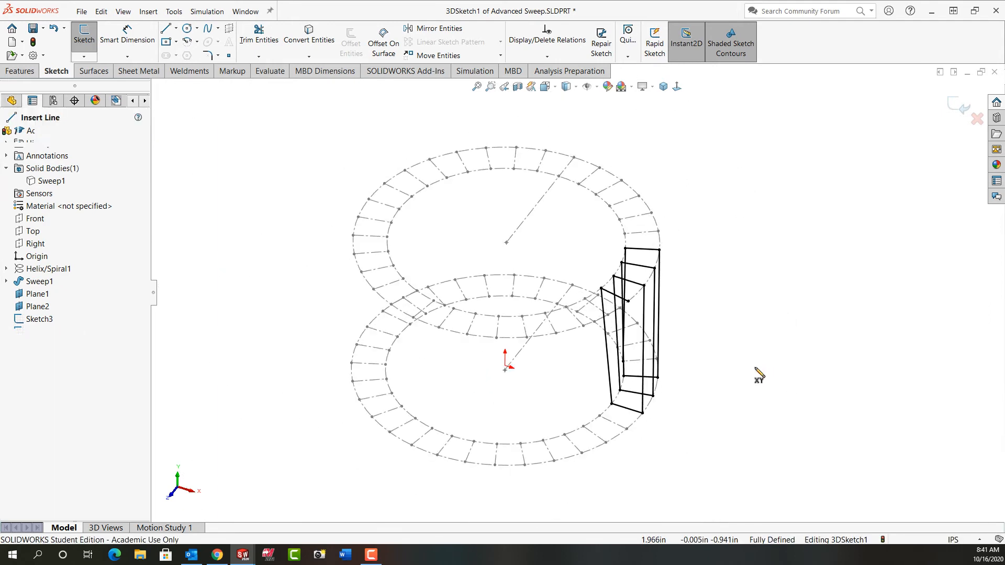
pyautogui.click(628, 301)
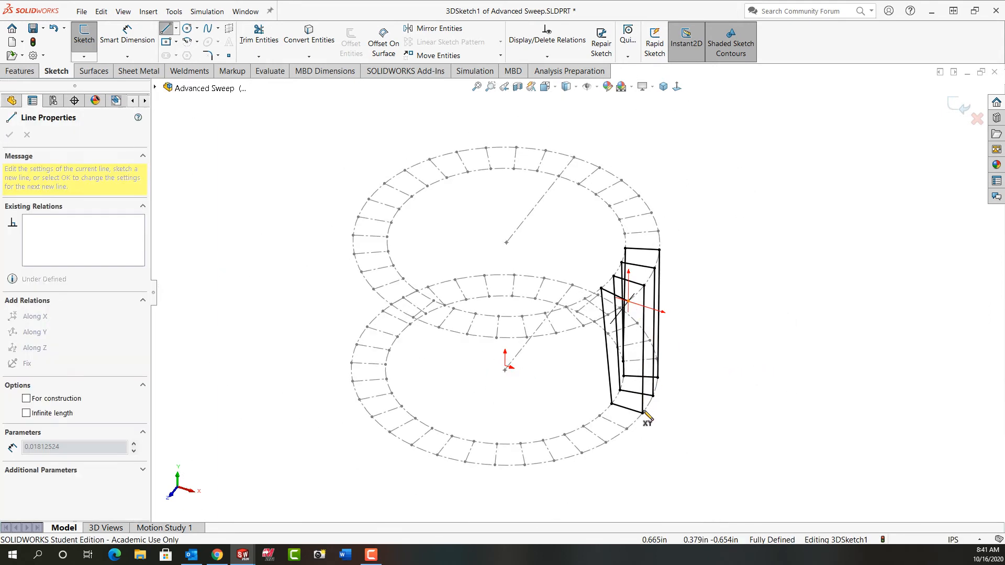
pyautogui.click(599, 415)
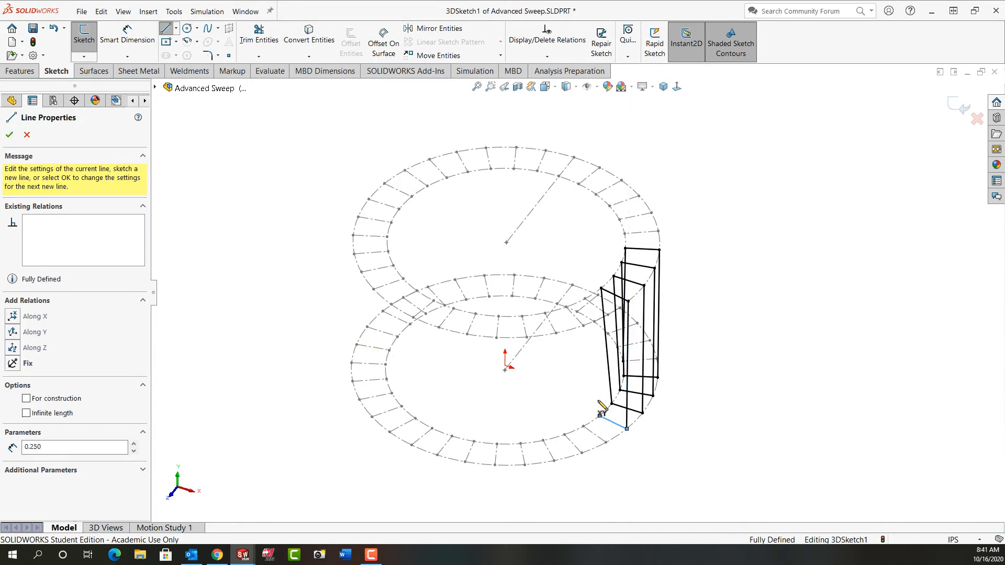
pyautogui.click(586, 298)
pyautogui.click(608, 315)
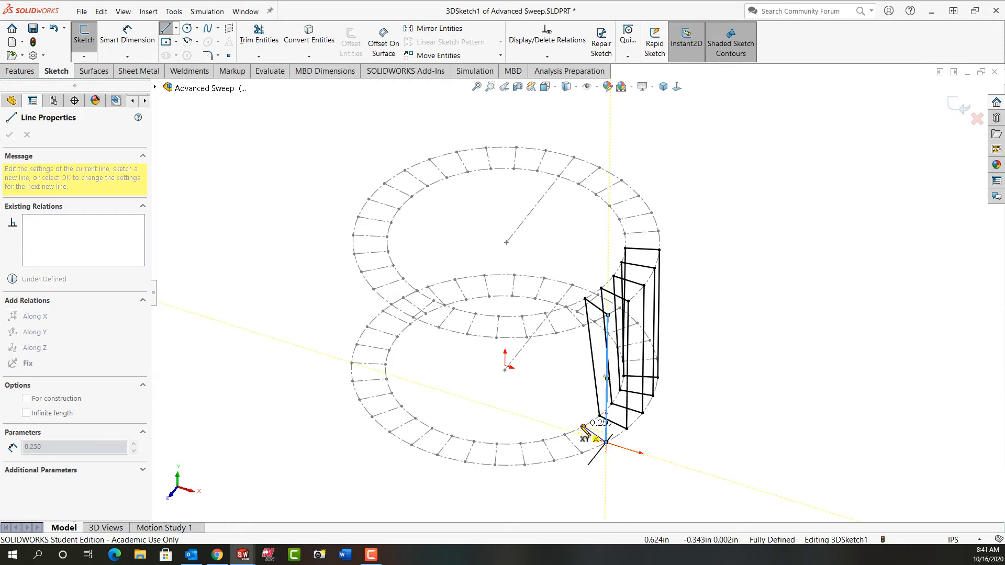
pyautogui.click(583, 427)
# Draw the next line up the inner side and outward to the outer end of the next upper spoke, ending the chain there.
pyautogui.moveTo(567, 308)
pyautogui.mouseDown(button='middle')
pyautogui.moveTo(602, 330)
pyautogui.moveTo(652, 305)
pyautogui.mouseUp(button='middle')
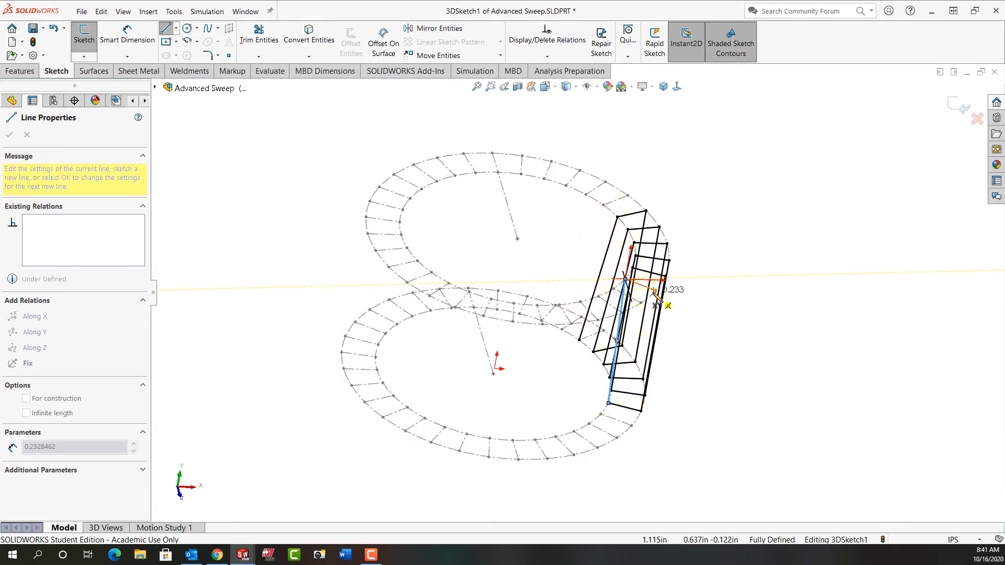
pyautogui.click(656, 291)
pyautogui.moveTo(691, 328); pyautogui.dragTo(658, 292, button='middle')
pyautogui.press('Escape')
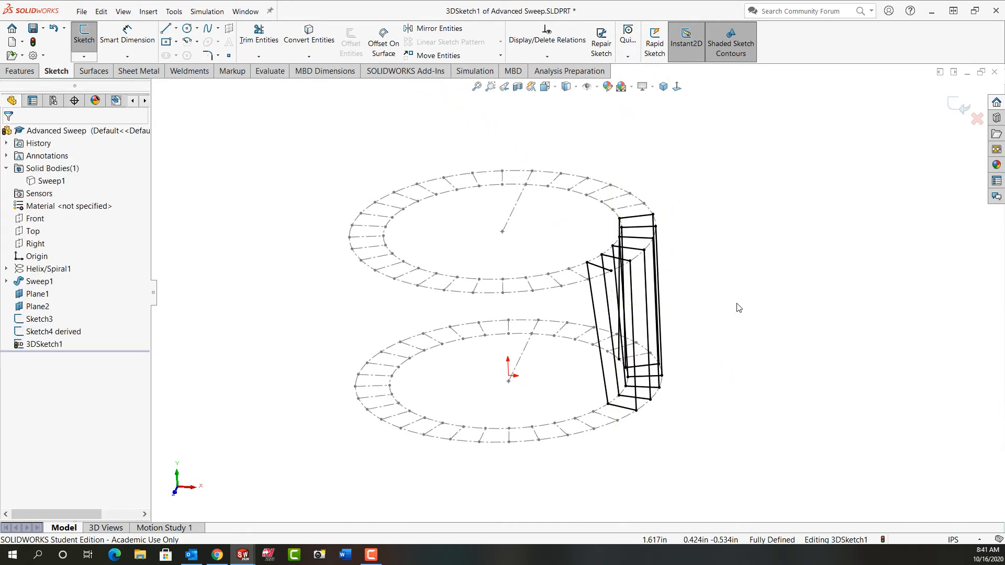
# Continue the chain of lines from its upper outer end down to the lower ring and repeat the loops around the full circumference.
pyautogui.moveTo(736, 307)
pyautogui.mouseDown(button='middle')
pyautogui.moveTo(702, 370)
pyautogui.moveTo(754, 254)
pyautogui.moveTo(718, 299)
pyautogui.moveTo(718, 334)
pyautogui.mouseUp(button='middle')
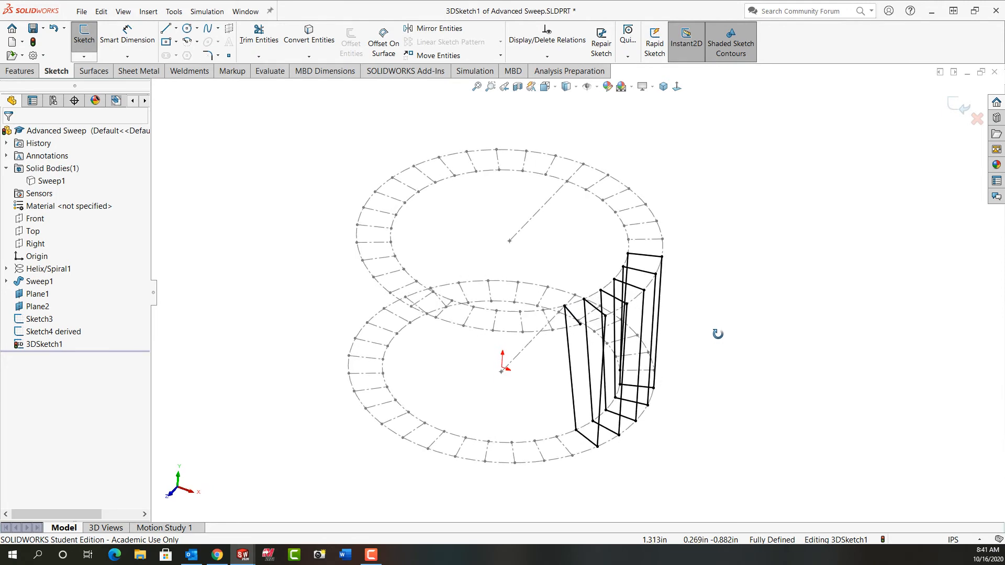
pyautogui.moveTo(815, 345); pyautogui.dragTo(752, 348, button='right')
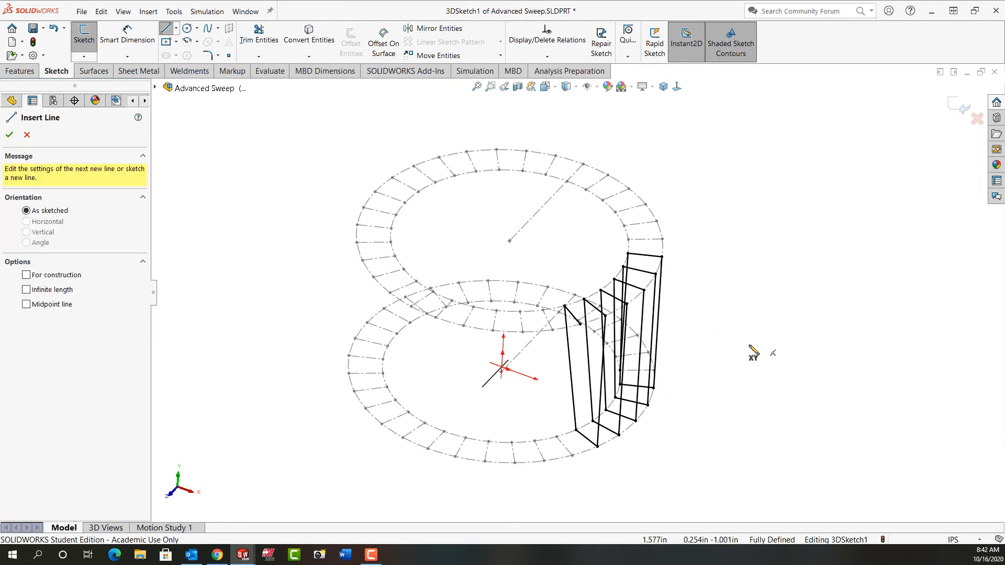
pyautogui.click(580, 324)
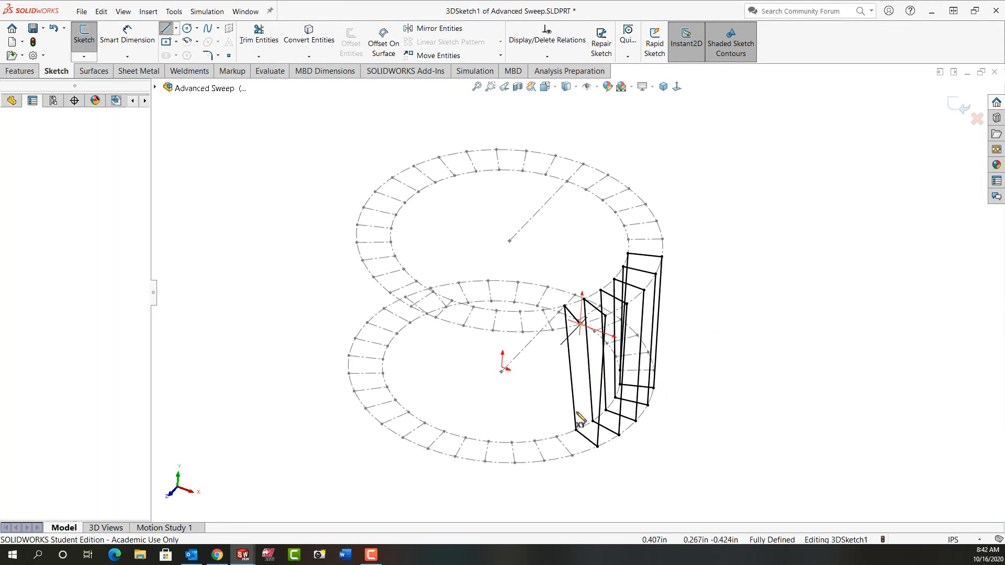
pyautogui.click(571, 455)
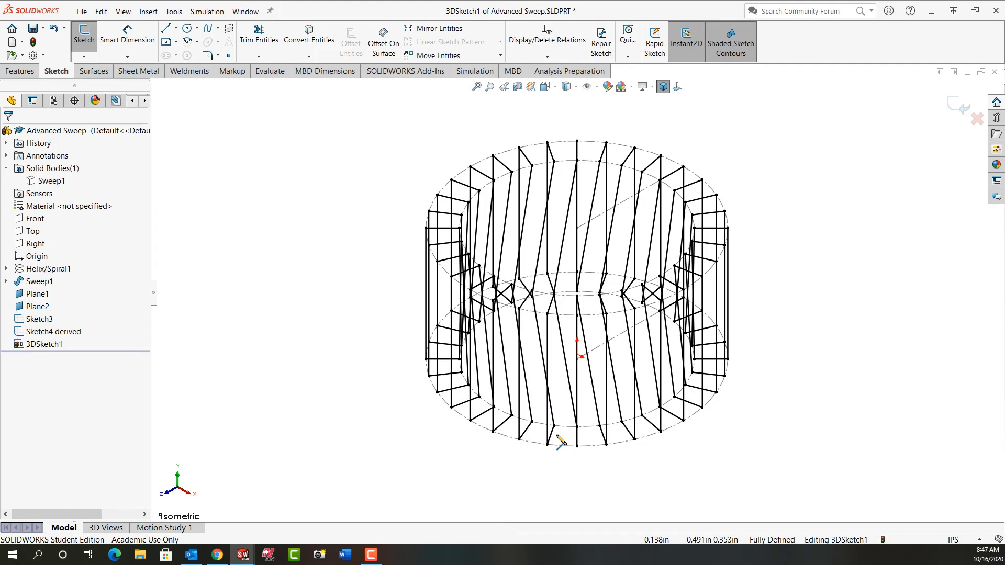
# Round all corners of the winding path with 0.12 in sketch fillets and exit the 3D sketch.
pyautogui.moveTo(593, 377)
pyautogui.mouseDown(button='middle')
pyautogui.moveTo(587, 407)
pyautogui.moveTo(599, 357)
pyautogui.mouseUp(button='middle')
pyautogui.moveTo(595, 360); pyautogui.dragTo(487, 304, button='middle')
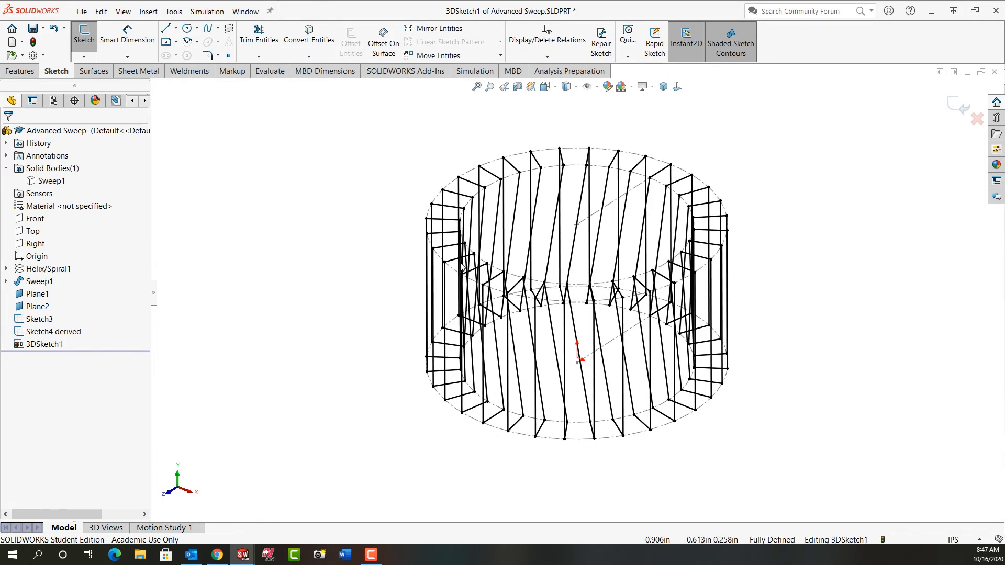
pyautogui.click(207, 57)
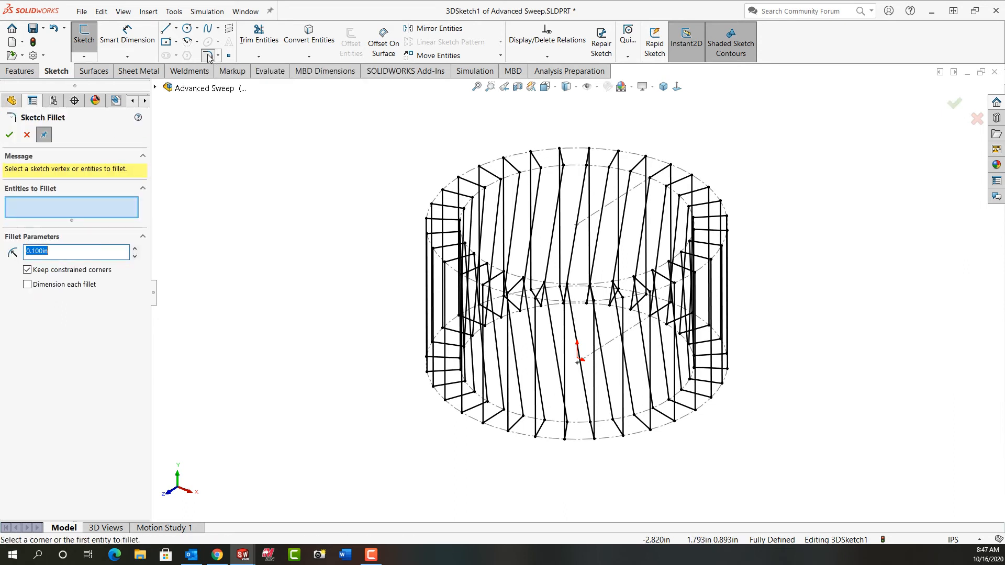
pyautogui.write('.12')
pyautogui.press('Return')
pyautogui.moveTo(315, 125)
pyautogui.mouseDown()
pyautogui.moveTo(429, 267)
pyautogui.moveTo(506, 406)
pyautogui.moveTo(770, 466)
pyautogui.mouseUp()
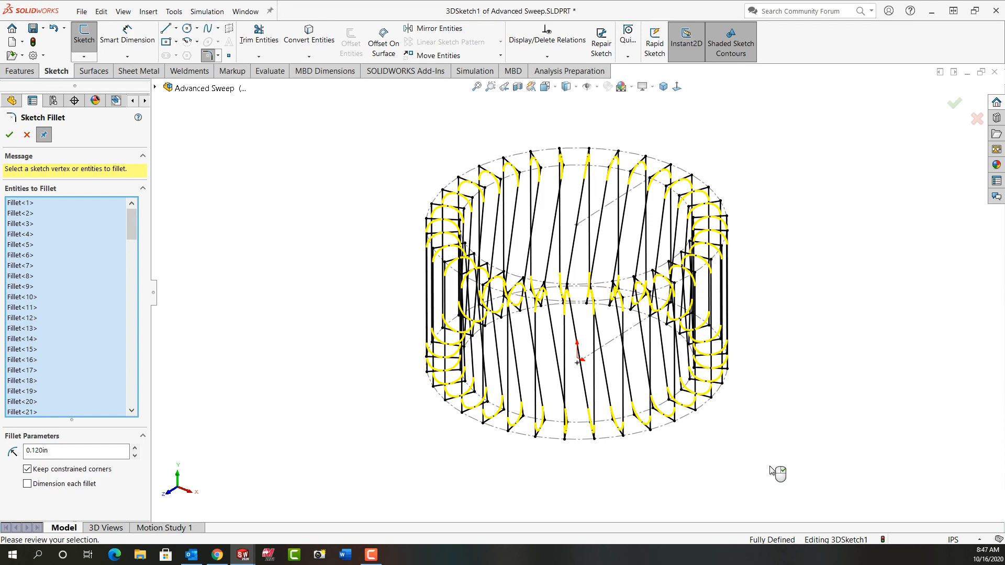
pyautogui.rightClick(771, 470)
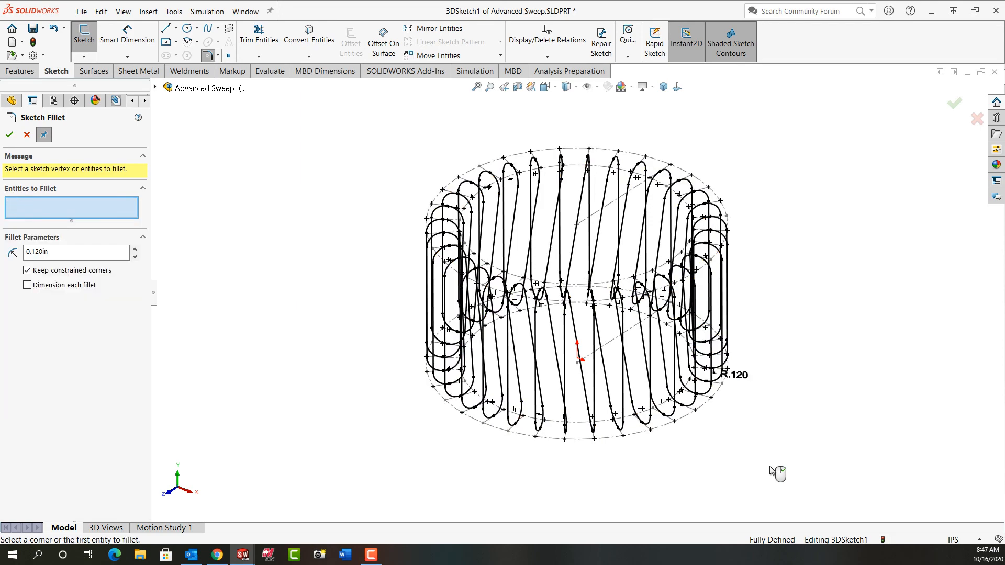
pyautogui.click(10, 135)
pyautogui.moveTo(259, 215)
pyautogui.mouseDown(button='middle')
pyautogui.moveTo(234, 228)
pyautogui.moveTo(225, 217)
pyautogui.moveTo(292, 199)
pyautogui.moveTo(274, 198)
pyautogui.moveTo(267, 220)
pyautogui.moveTo(262, 207)
pyautogui.moveTo(272, 215)
pyautogui.mouseUp(button='middle')
pyautogui.click(958, 107)
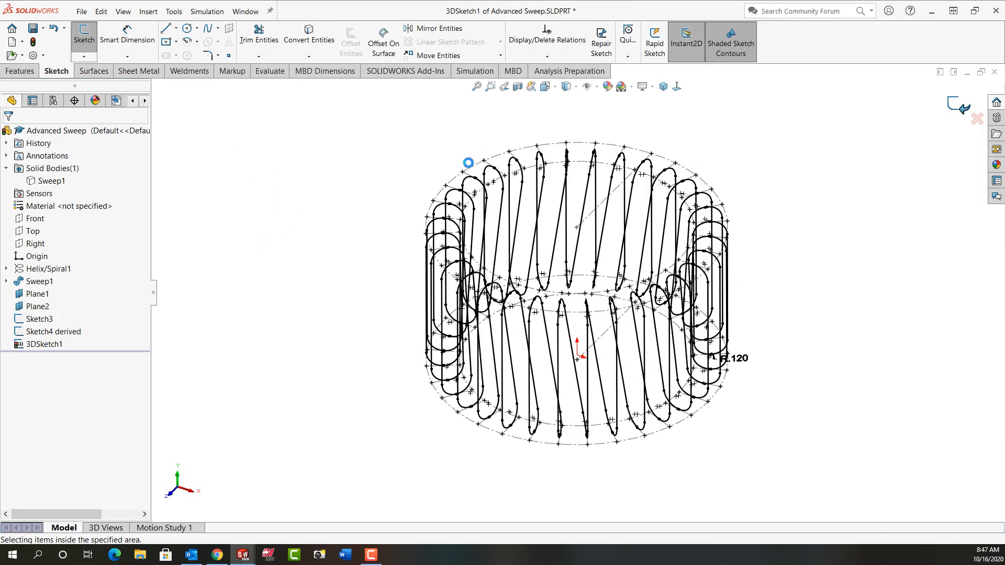